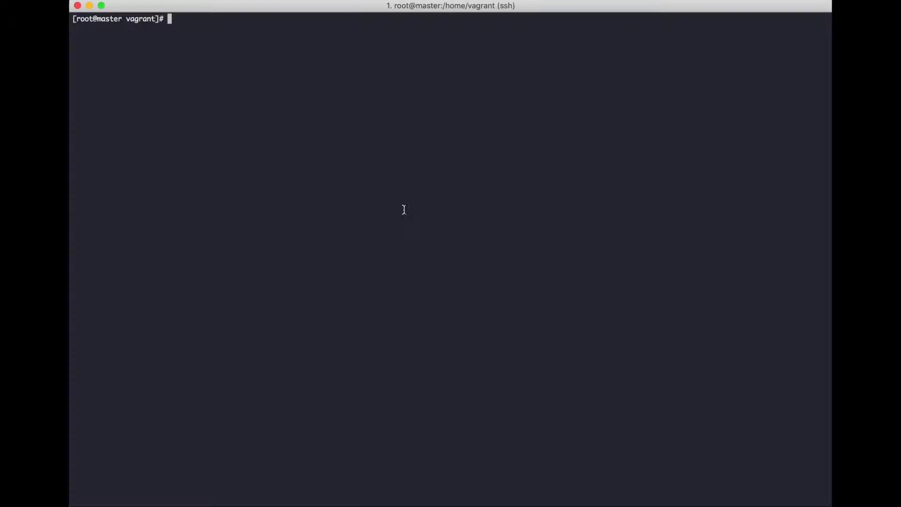
type("yum install nano wget net-tools l")
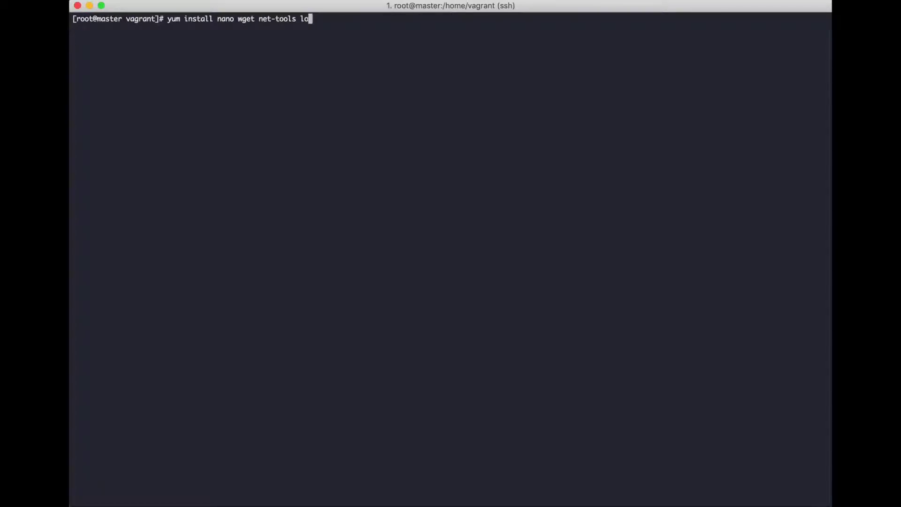
type("ibcurl openssl po")
type("licycoreutils-python")
Step: Yum-install nano, wget, net-tools, libcurl, openssl and policycoreutils-python, accepting the package and key prompts
key("Return")
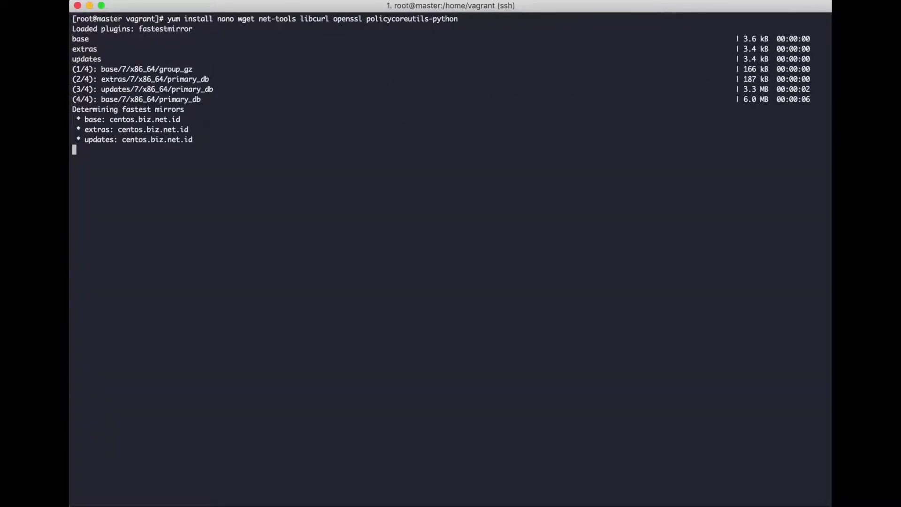
type("y")
key("Return")
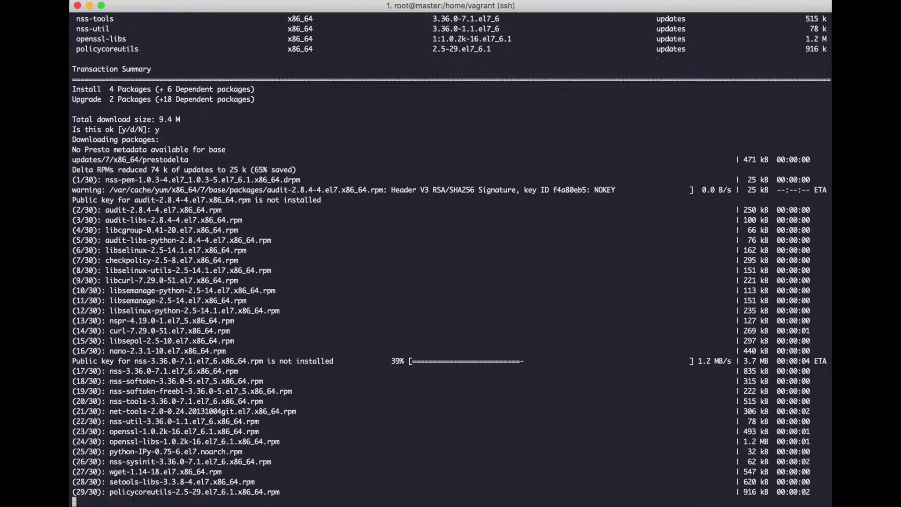
type("y")
key("Return")
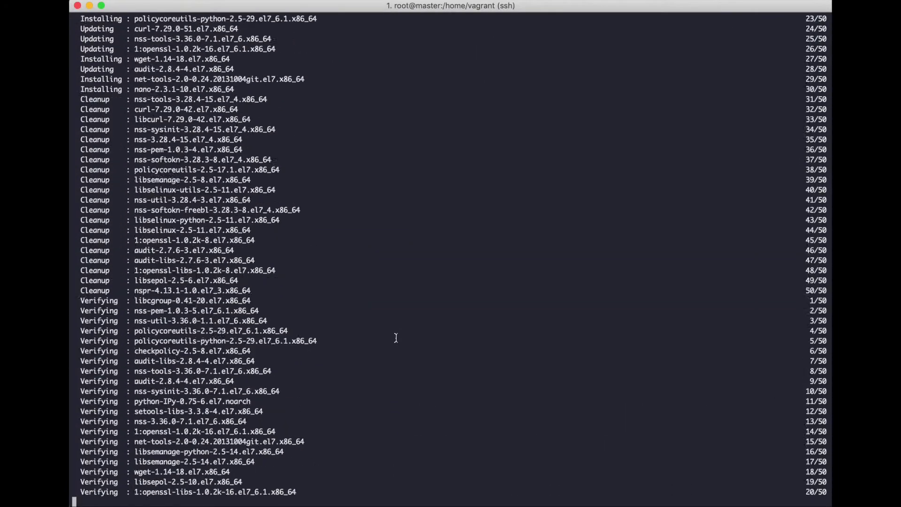
Step: Clear the terminal screen
key("ctrl+l")
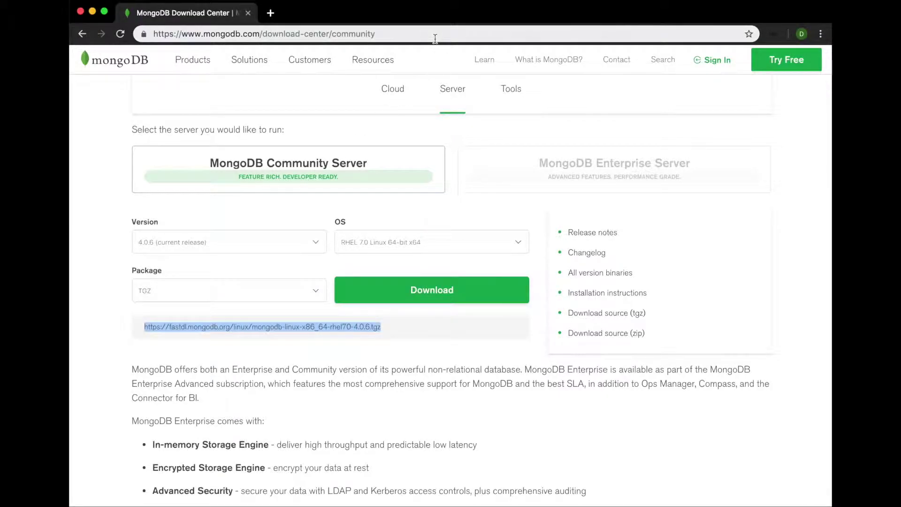
Step: In Chrome, confirm 4.0.6 and RHEL 7.0, then copy the tgz download URL
left_click(435, 35)
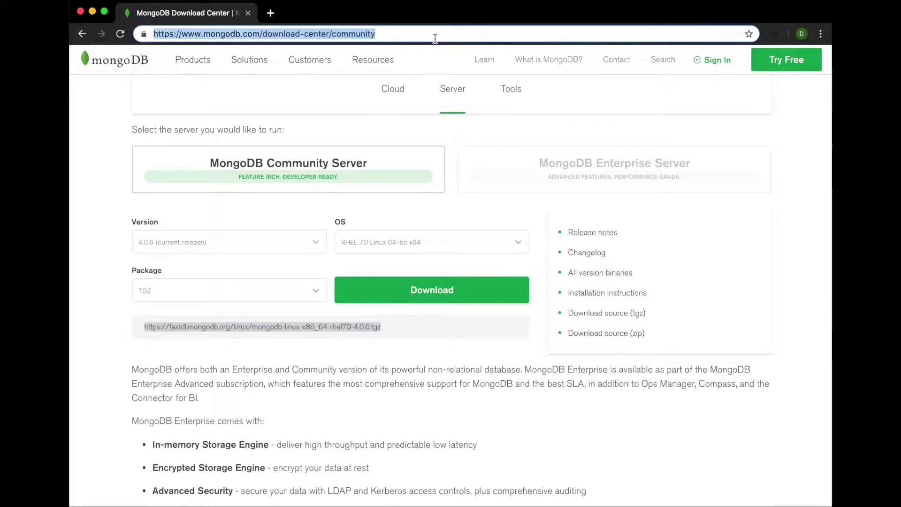
left_click(115, 303)
left_click(211, 246)
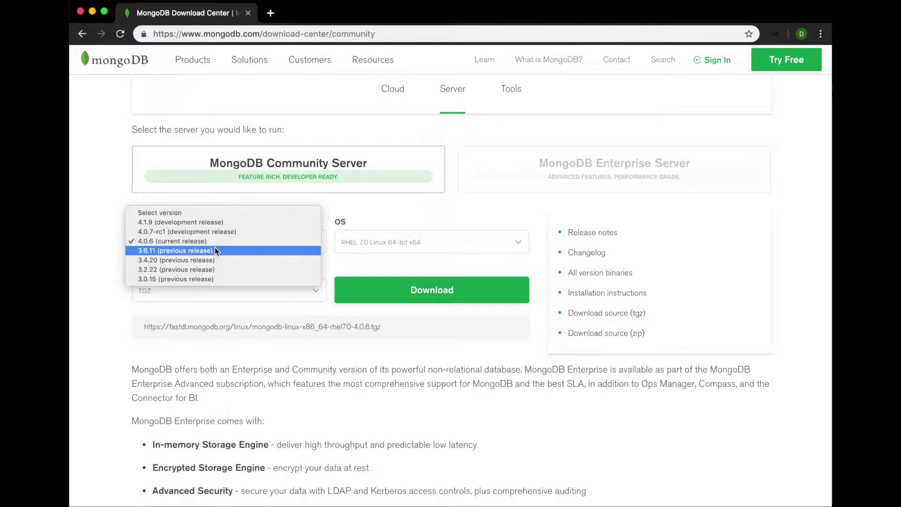
left_click(262, 243)
left_click(449, 244)
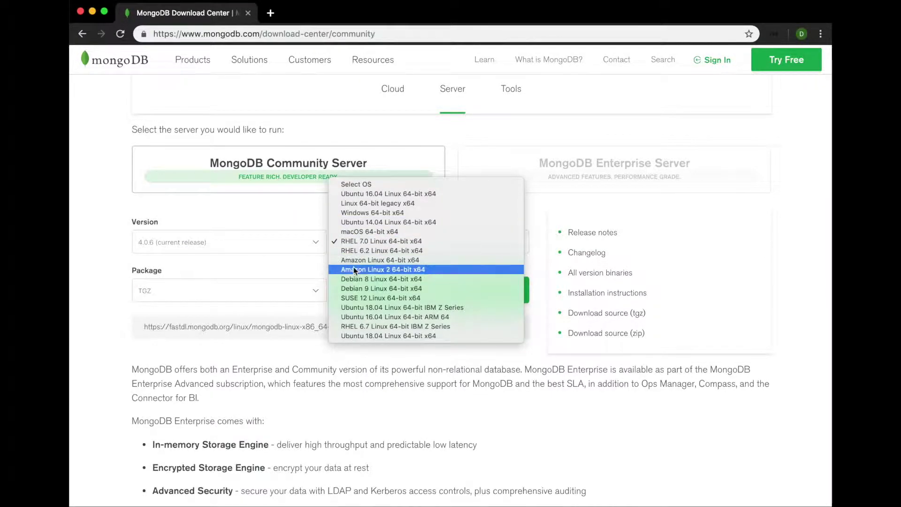
left_click(357, 241)
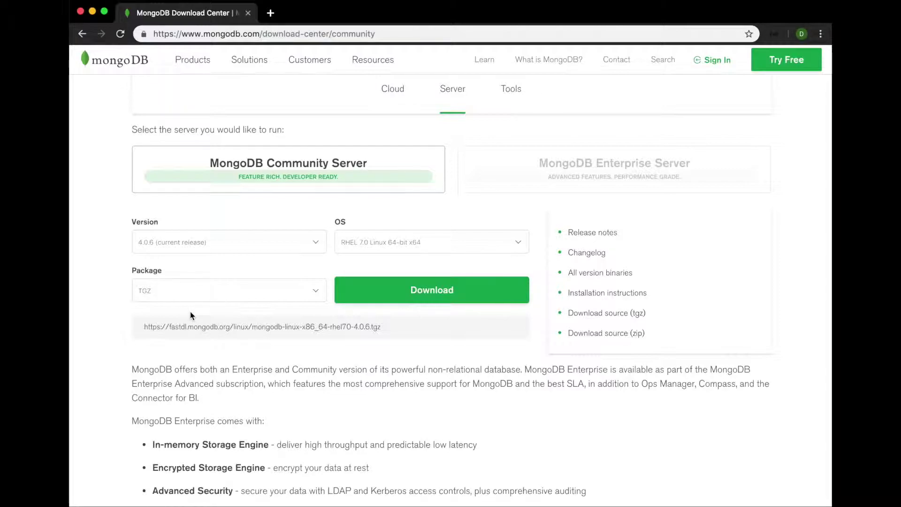
triple_click(219, 331)
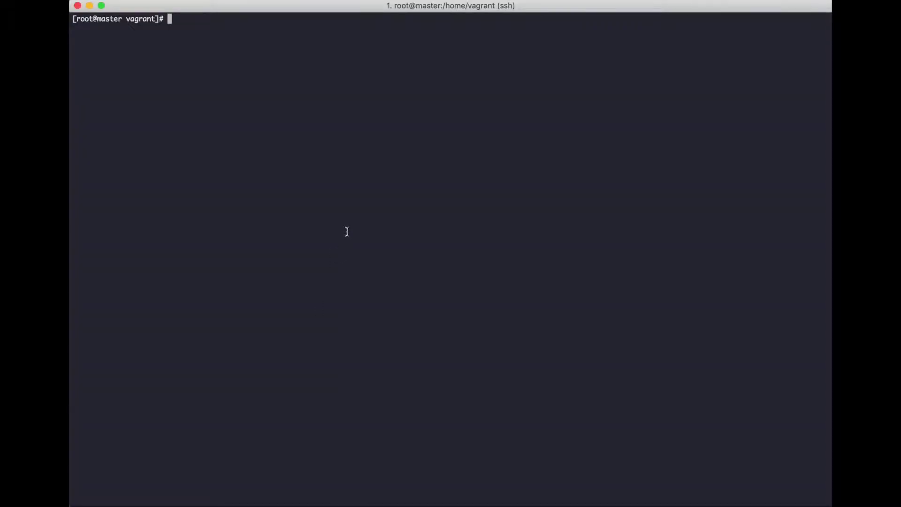
type("cd /t")
Step: Change into /root and wget the fastdl.mongodb.org MongoDB 4.0.6 RHEL 7 tarball
key("BackSpace")
key("BackSpace")
key("BackSpace")
type("/root/")
key("Return")
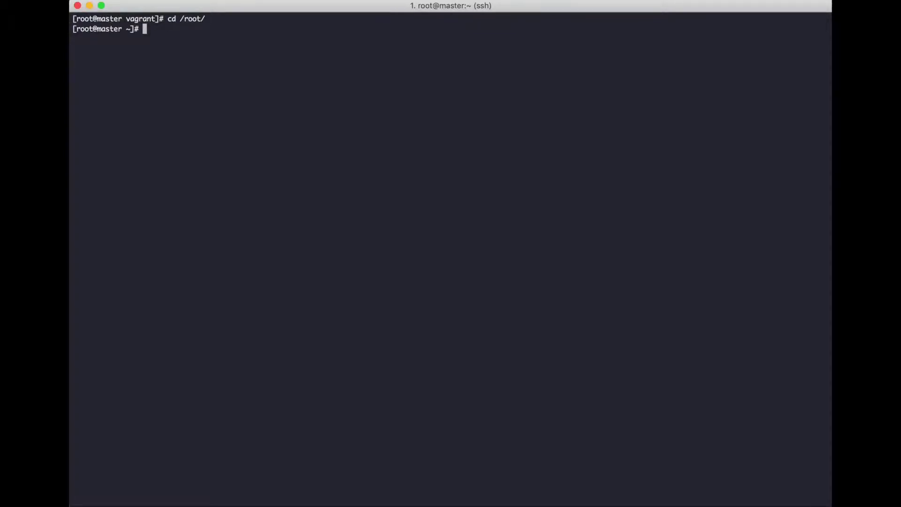
type("wget https://fastdl.mongodb.org/linux/mongodb-linux-x86_64-rhel70-4.0.6.tgz")
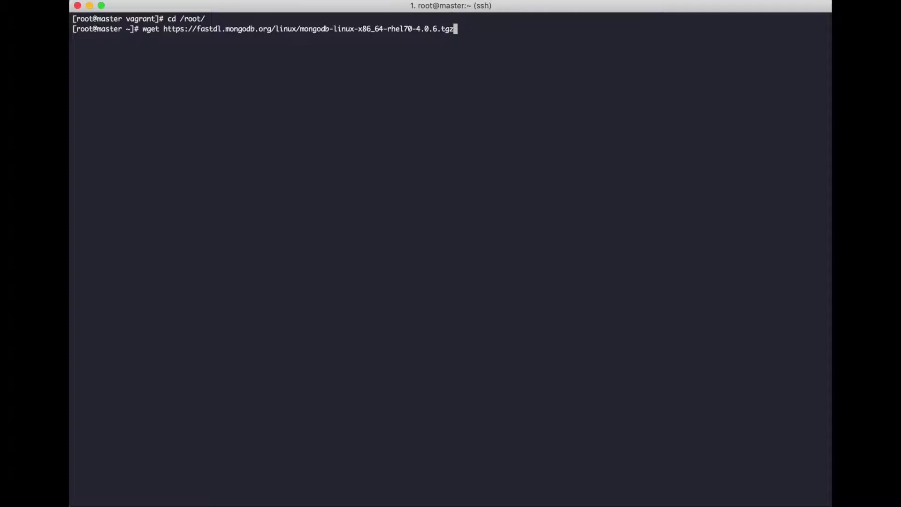
key("Return")
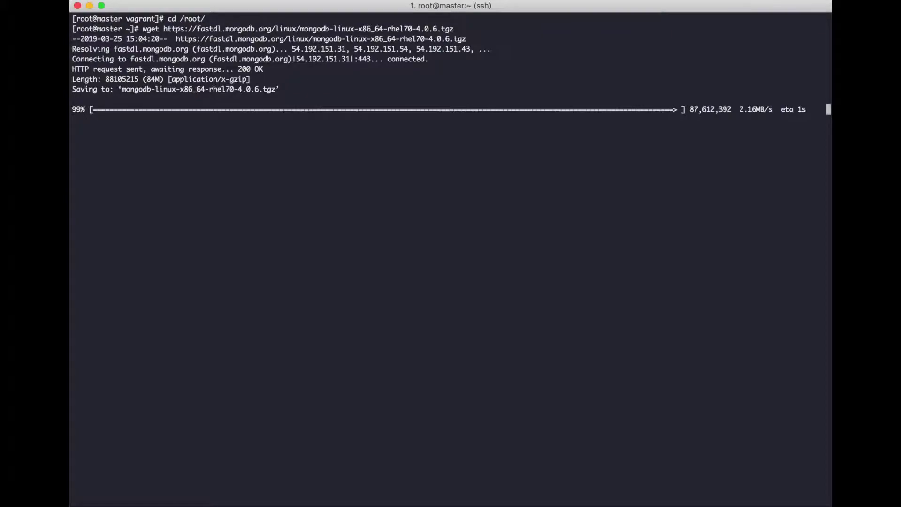
type("l")
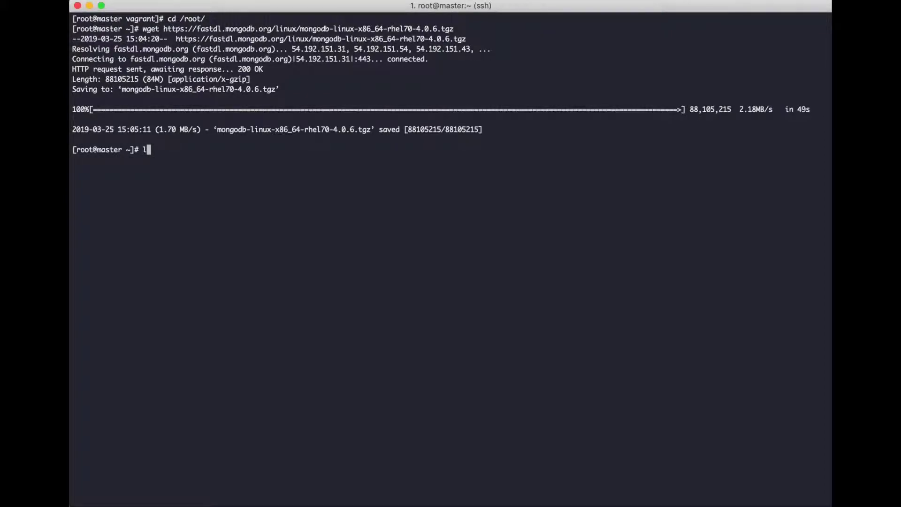
type("s")
Step: List /root and extract mongodb-linux-x86_64-rhel70-4.0.6.tgz with tar -zxvf
key("Return")
type("tar -zxv")
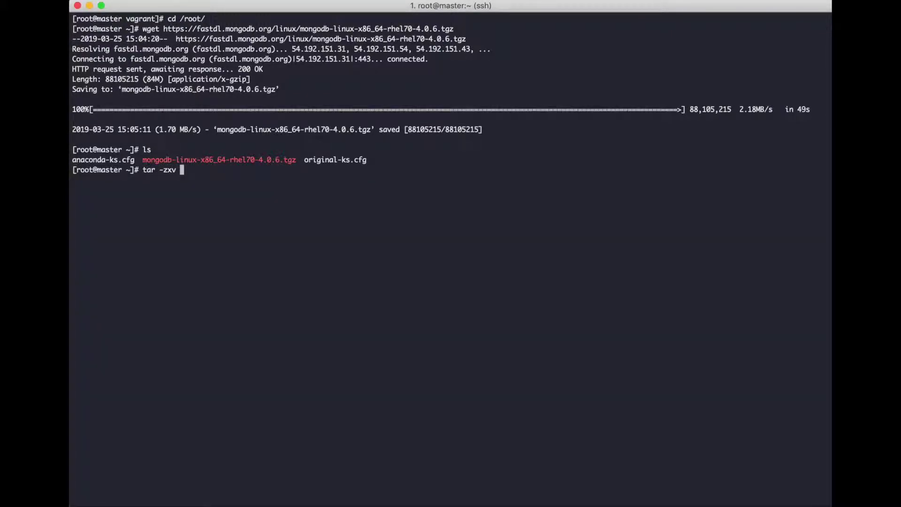
type("f mmo")
key("Tab")
key("BackSpace")
key("BackSpace")
type("o")
key("Tab")
key("Return")
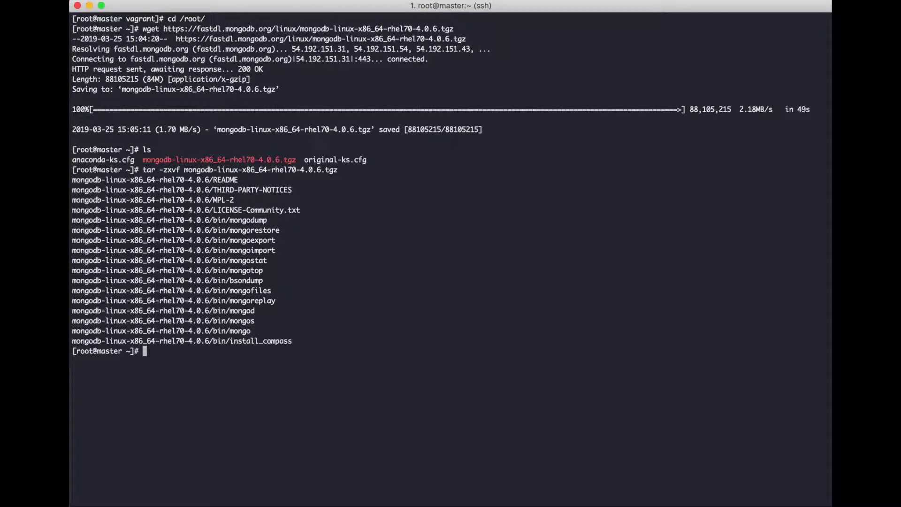
type("mv /opt/m")
Step: Move the extracted mongodb-linux-x86_64-rhel70-4.0.6 folder to /opt/mongodb
key("BackSpace")
key("BackSpace")
key("BackSpace")
key("BackSpace")
key("BackSpace")
key("BackSpace")
type("m")
key("Tab")
type("/opt/mong")
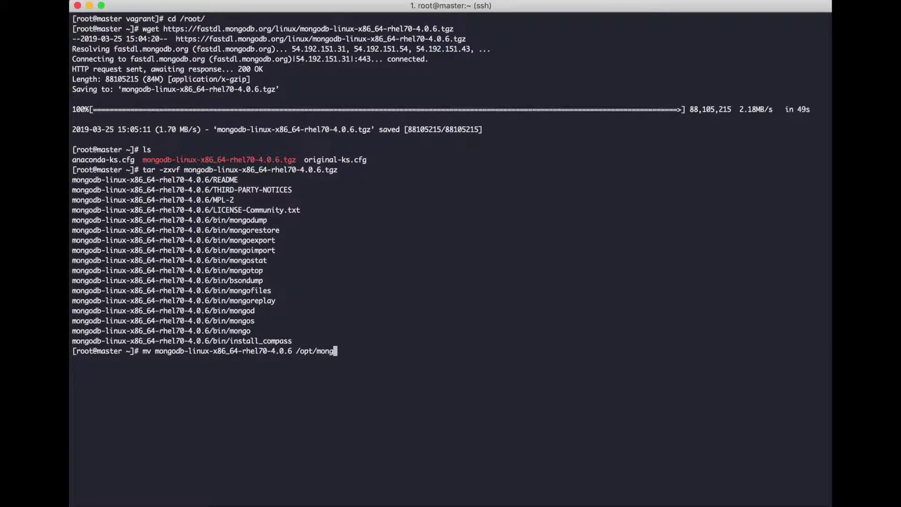
type("odb")
key("Return")
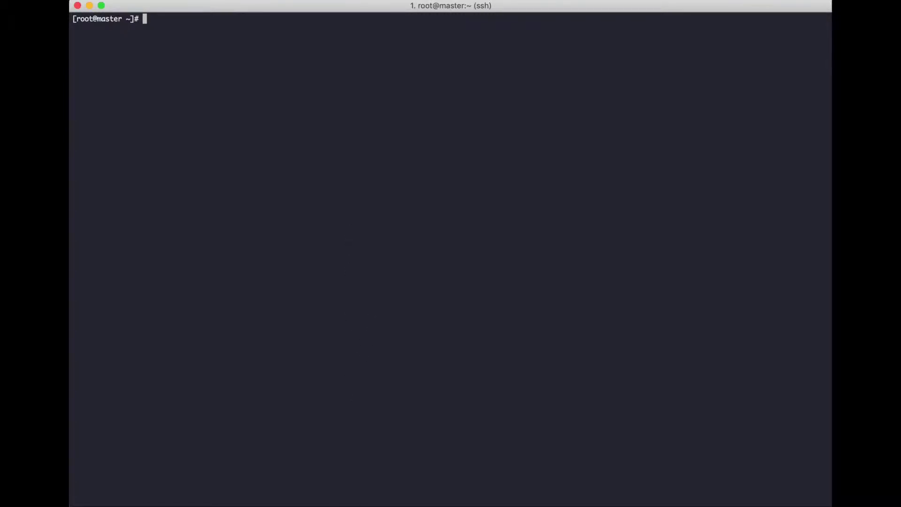
type("adduser mongod")
Step: Add the mongod user, create /opt/mongodb/{data,run,logs}, and clear the screen
key("Return")
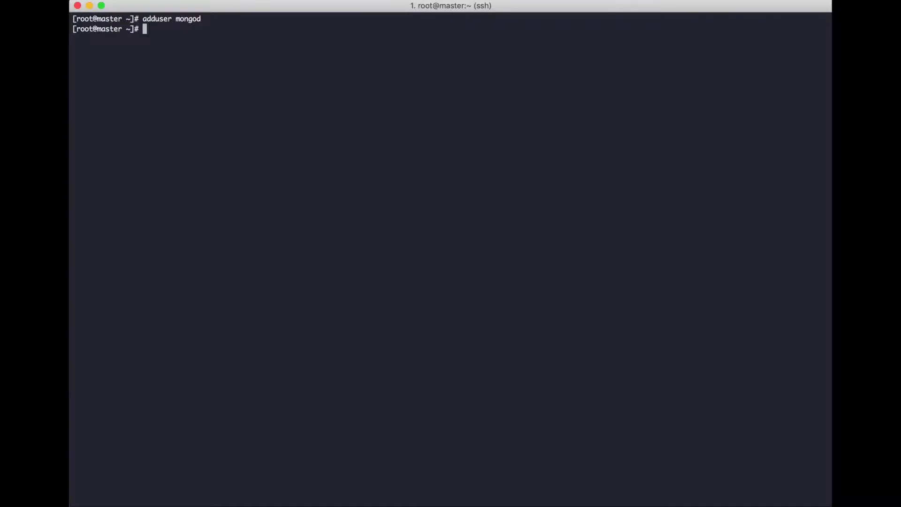
type("mkdir -p /opt/mon")
type("godb/{data,run")
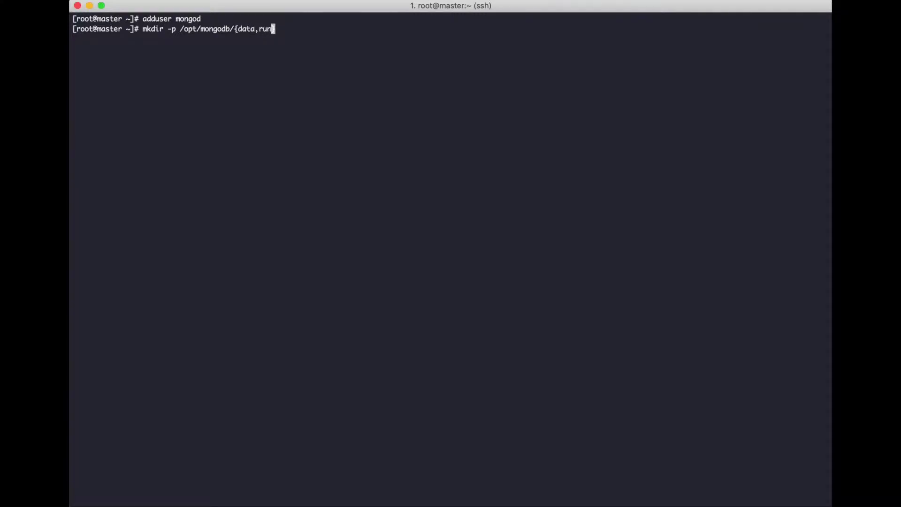
type(",logs}")
key("Return")
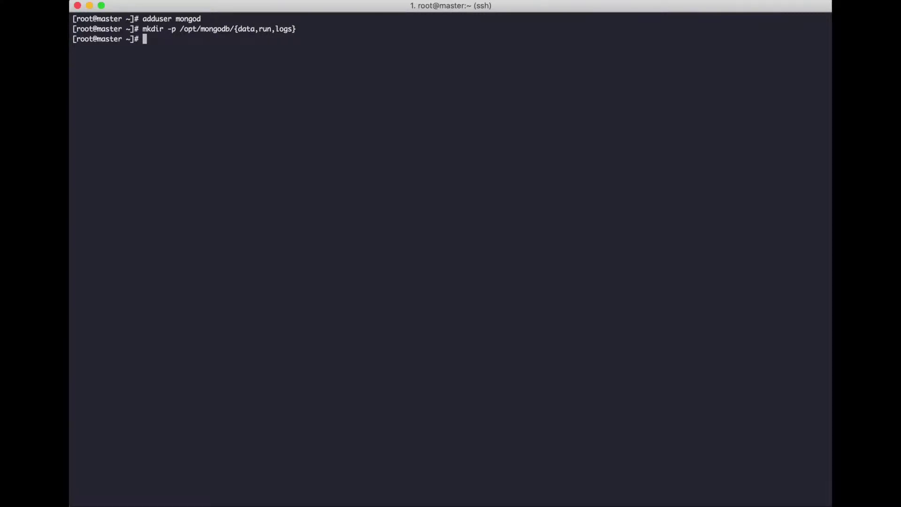
key("ctrl+l")
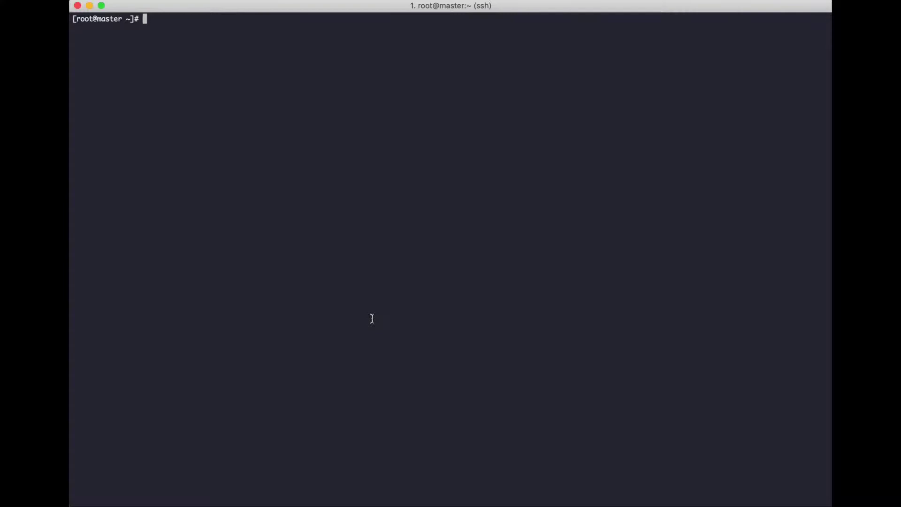
type("semanage fc")
type("ontext -a -t mo")
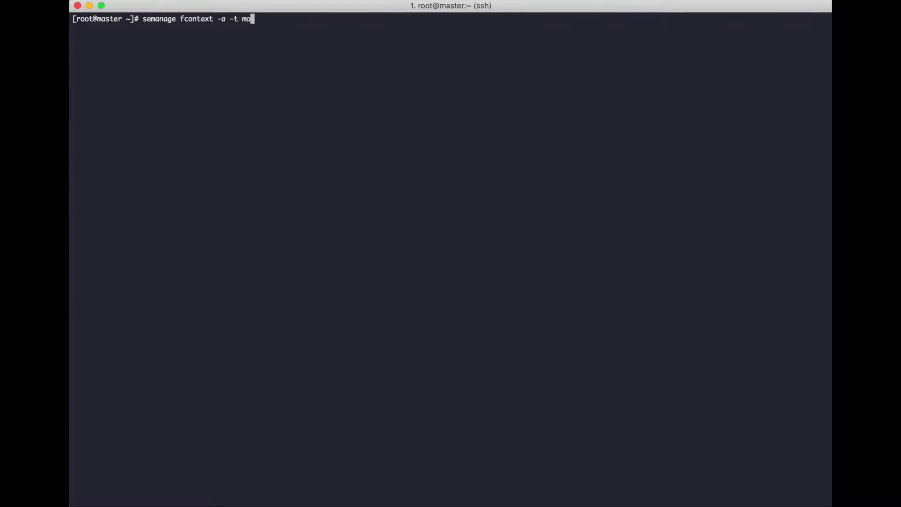
type("ngod_var_lib_t")
type(" '/opt/mo")
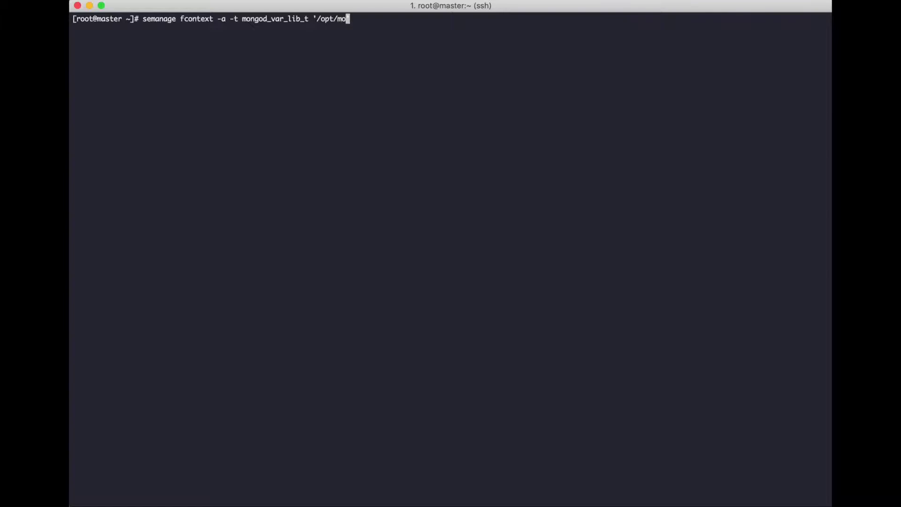
type("ngodb/data.*'")
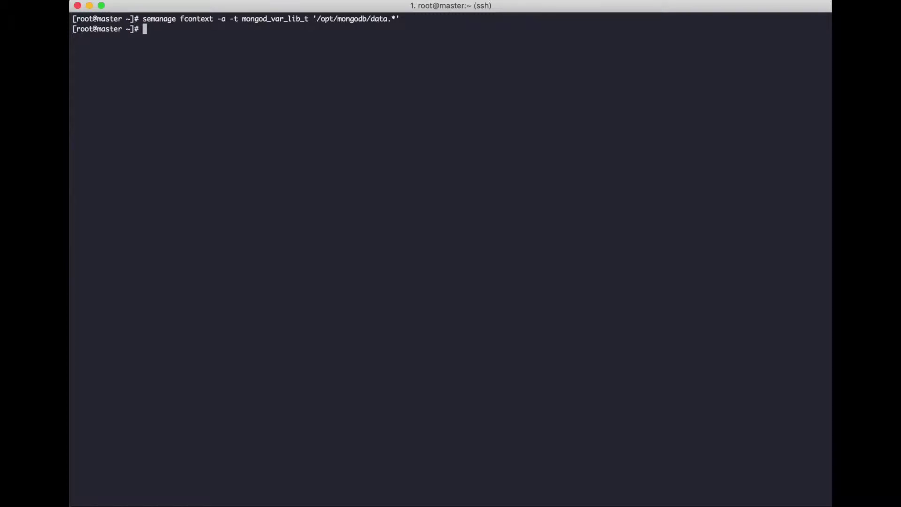
Step: Add the semanage fcontext rule labelling /opt/mongodb/logs.* as mongod_log_t
key("Up")
key("Left")
key("Left")
key("Left")
key("BackSpace")
key("BackSpace")
key("BackSpace")
type("logs")
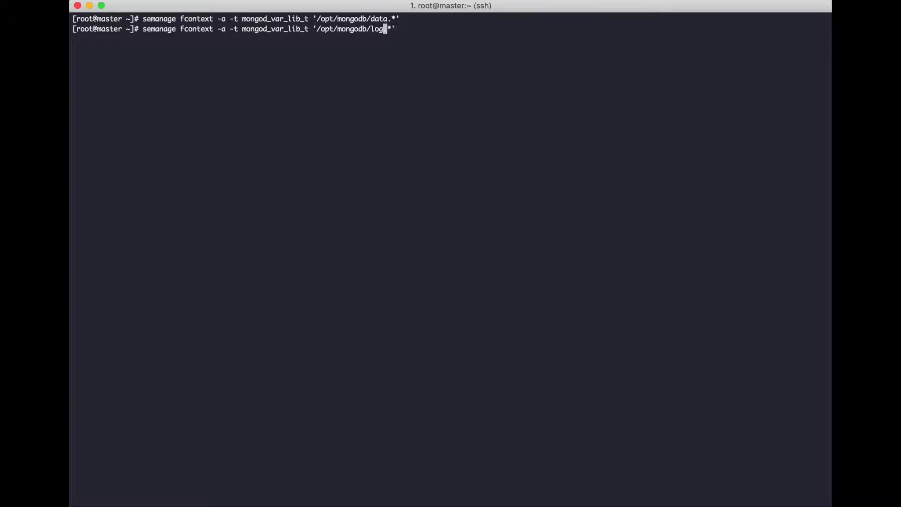
key("Left")
key("Left")
key("Left")
key("Left")
key("Left")
key("Left")
key("Left")
key("Left")
key("Left")
key("BackSpace")
key("BackSpace")
key("BackSpace")
key("BackSpace")
type("log")
key("Return")
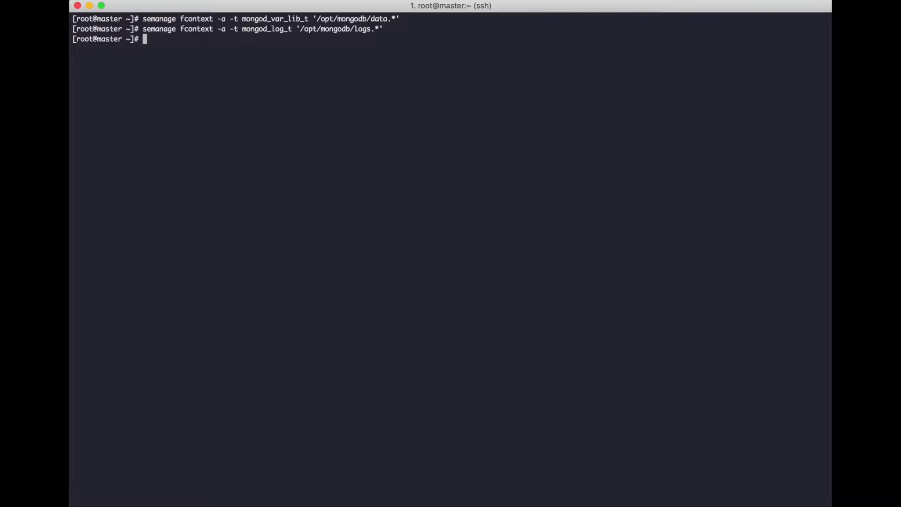
Step: Add the semanage fcontext rule labelling /opt/mongodb/run.* as mongod_var_run_t
key("Up")
key("Left")
key("Left")
key("Left")
key("BackSpace")
key("BackSpace")
key("BackSpace")
type("ru")
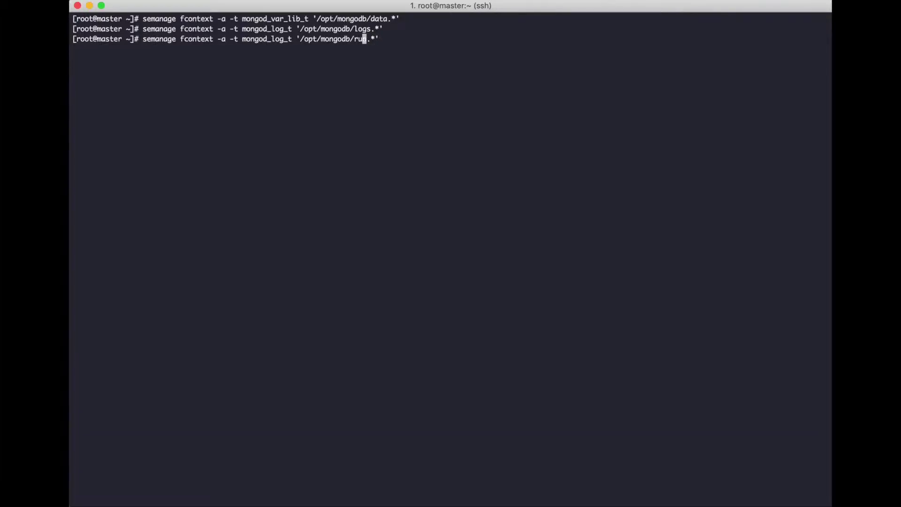
key("Left")
key("Left")
key("Left")
key("Left")
key("Left")
key("Left")
key("Left")
key("Left")
key("Left")
key("Right")
key("Right")
key("Right")
key("Right")
key("Right")
key("BackSpace")
key("BackSpace")
key("BackSpace")
type("var_run")
key("Return")
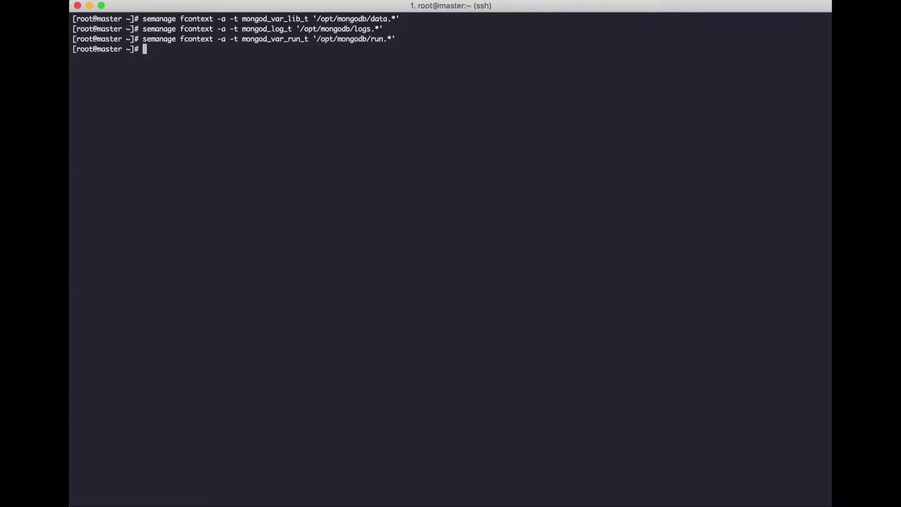
Step: Clear the screen and chcon /opt/mongodb/data to system_u with mongod_var_lib_t
key("ctrl+l")
type("chc")
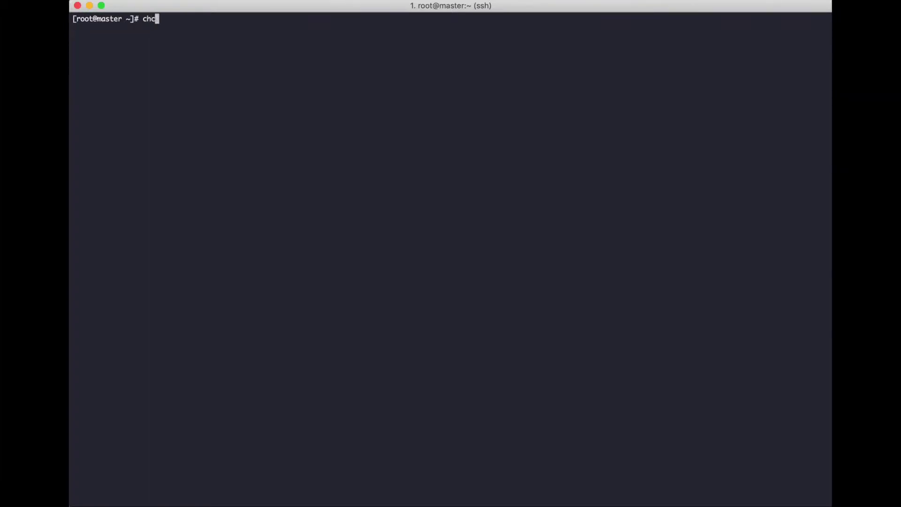
type("on -Rv -u sys")
type("tm")
key("BackSpace")
key("BackSpace")
key("BackSpace")
type("ystem")
type("_u -t mongod")
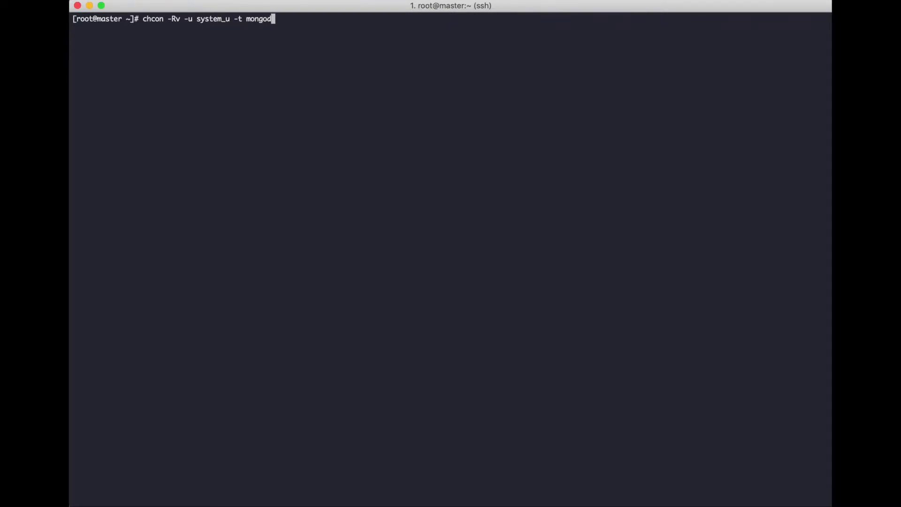
type("_var_lib_t ")
type("'/opt/")
type("mongodb/da")
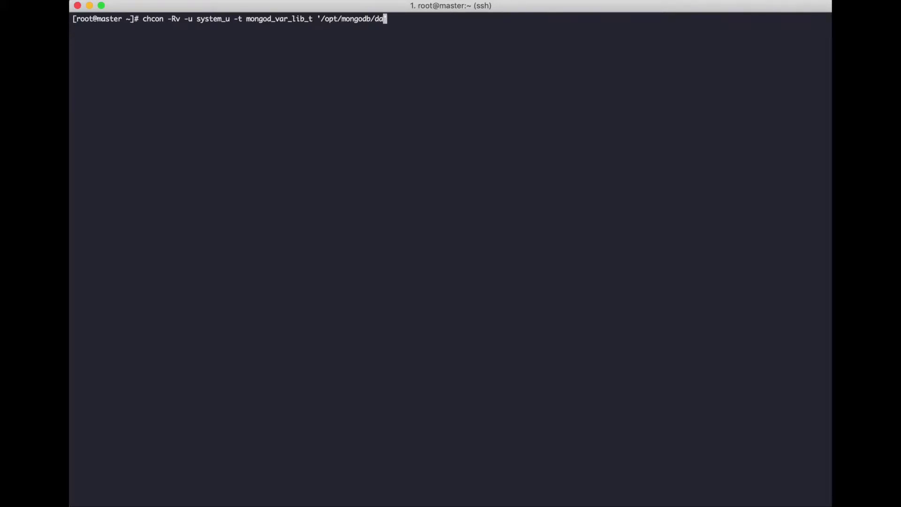
type("ta")
type("'")
key("Return")
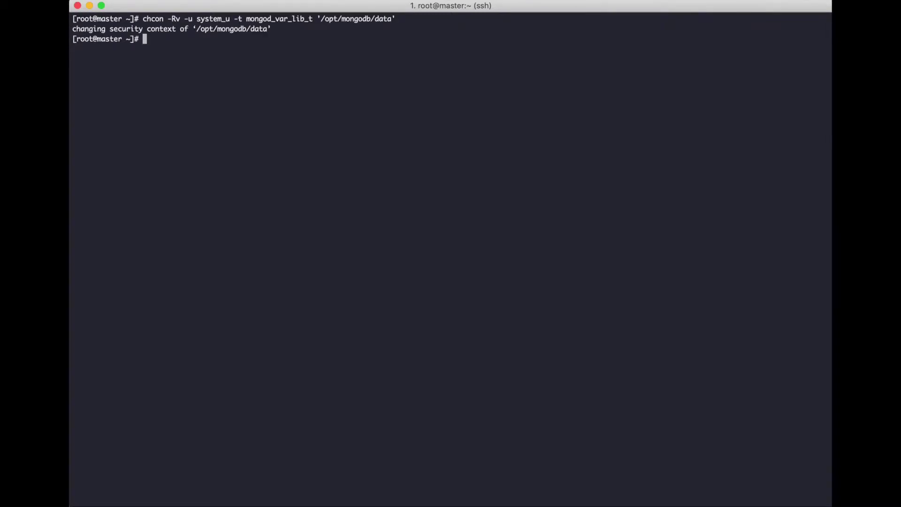
Step: Relabel /opt/mongodb/logs recursively with chcon as mongod_log_t
key("Up")
key("Left")
key("BackSpace")
key("BackSpace")
key("BackSpace")
type("lo")
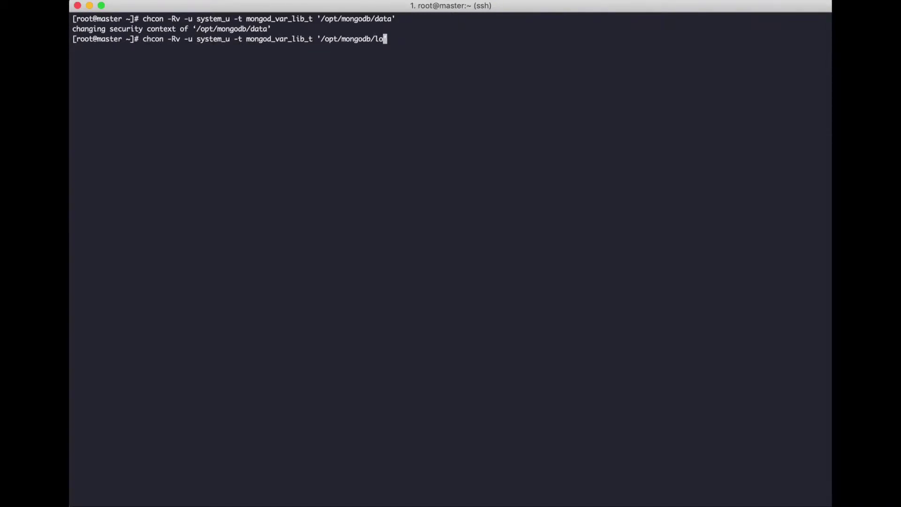
type("gs")
key("Left")
key("Left")
key("Left")
key("Left")
key("Left")
key("Left")
key("Left")
key("Left")
key("Left")
key("BackSpace")
key("BackSpace")
key("BackSpace")
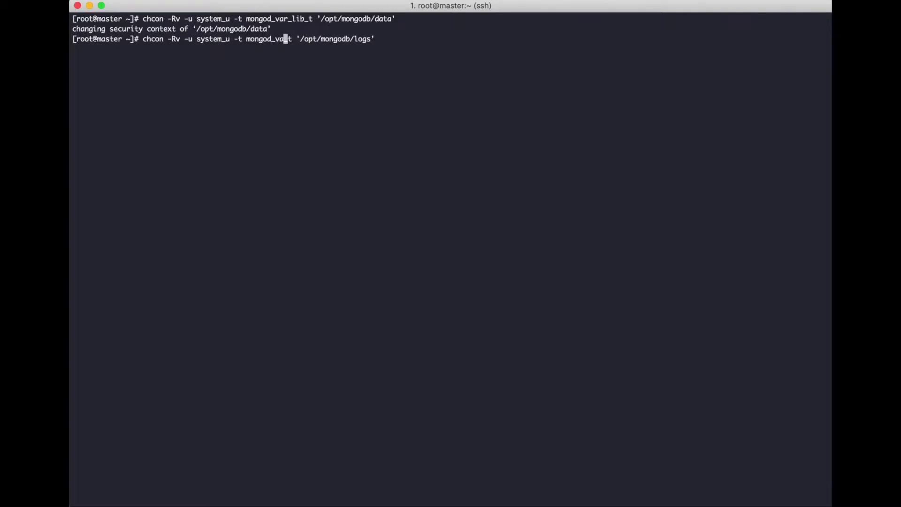
key("BackSpace")
key("BackSpace")
type("log")
key("Return")
Step: Relabel /opt/mongodb/run recursively with chcon as mongod_var_run_t
key("Up")
key("BackSpace")
key("BackSpace")
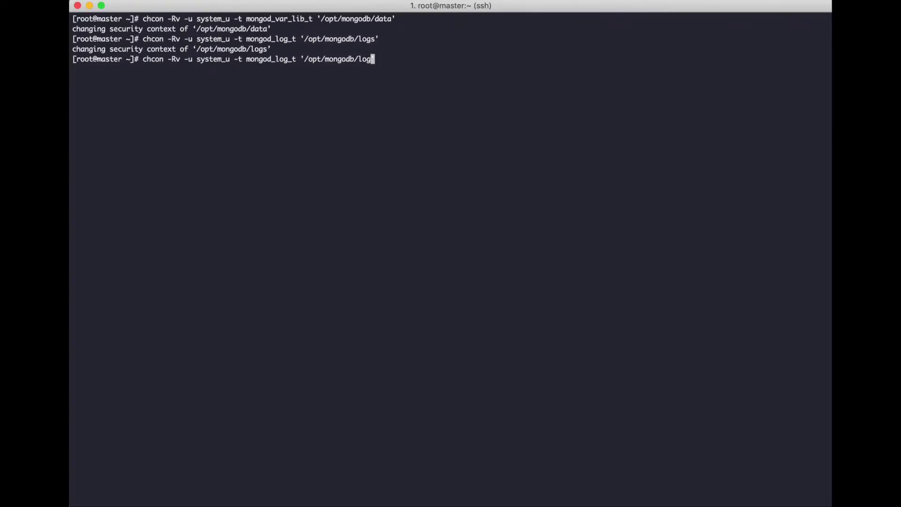
key("BackSpace")
key("BackSpace")
key("BackSpace")
type("run'")
key("Left")
key("Left")
key("Left")
key("Left")
key("Left")
key("Left")
key("Left")
key("Left")
key("BackSpace")
key("BackSpace")
key("BackSpace")
type("var_ru")
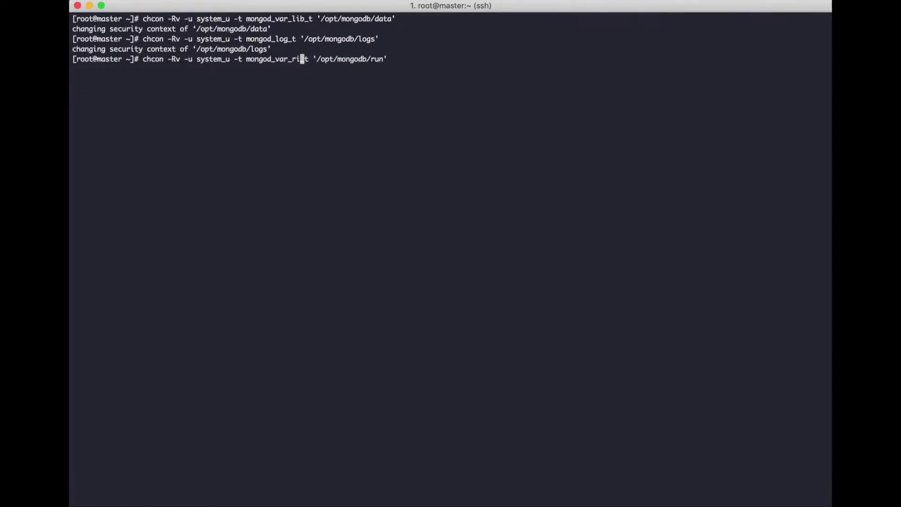
type("n")
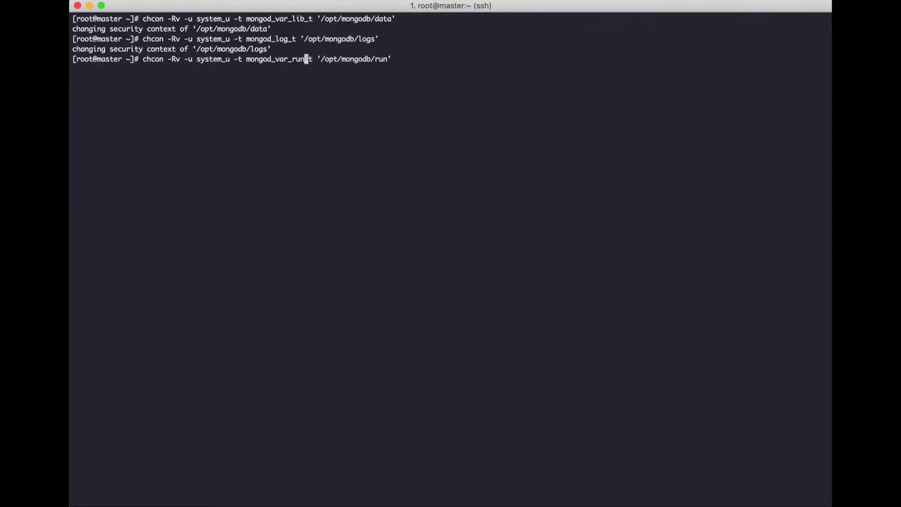
key("Return")
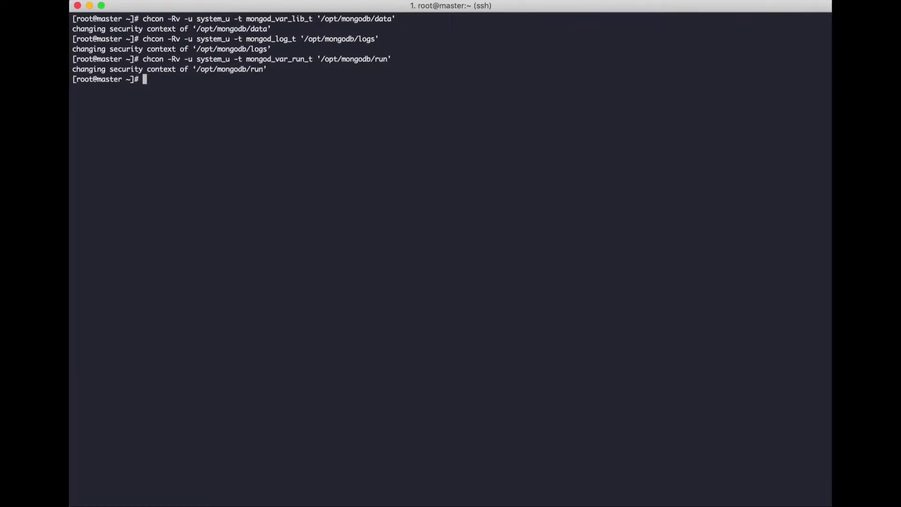
Step: Clear the screen and run restorecon -Rv on /opt/mongodb/data and /opt/mongodb/logs
key("ctrl+l")
type("restorecon -Rv")
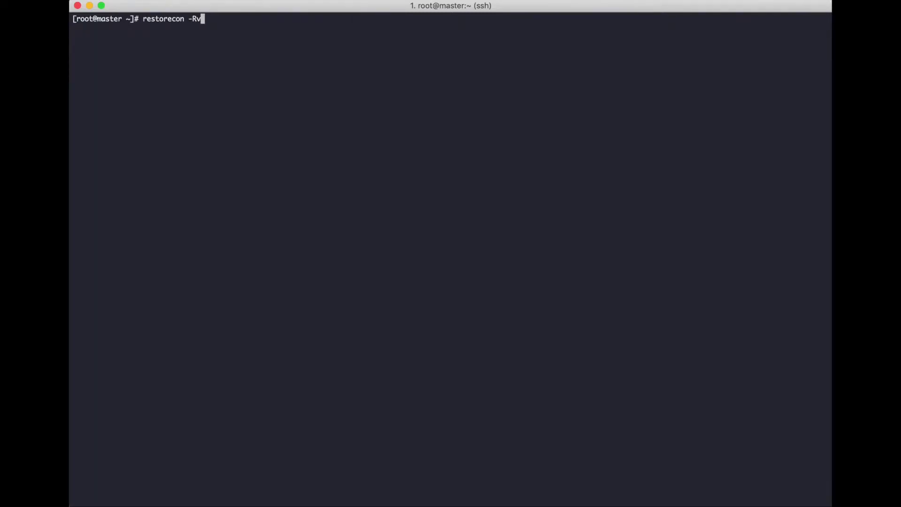
type(" ''")
type("/opt/mongod")
type("b/data")
key("Return")
key("Up")
key("Left")
key("BackSpace")
key("BackSpace")
key("BackSpace")
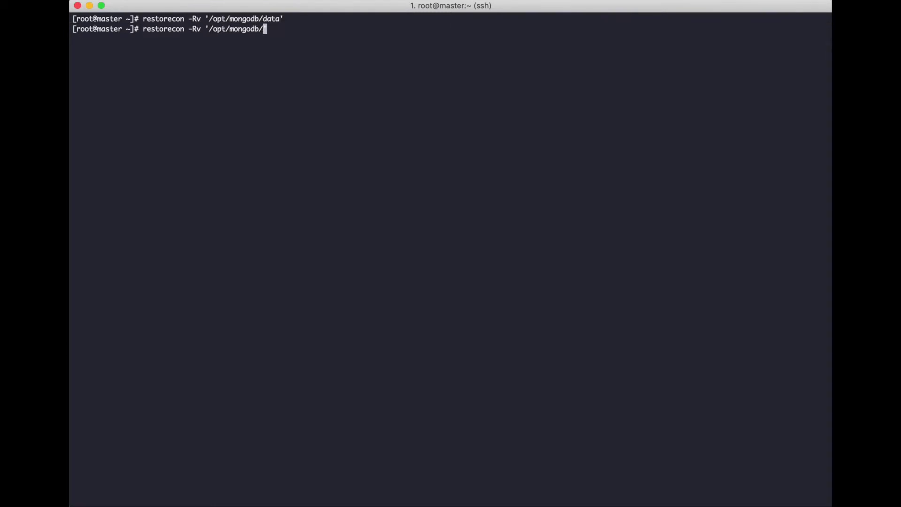
type("logs")
key("Return")
Step: Run restorecon -Rv on /opt/mongodb/run and clear the terminal
key("Up")
key("Left")
key("BackSpace")
key("BackSpace")
key("BackSpace")
type("run")
key("Return")
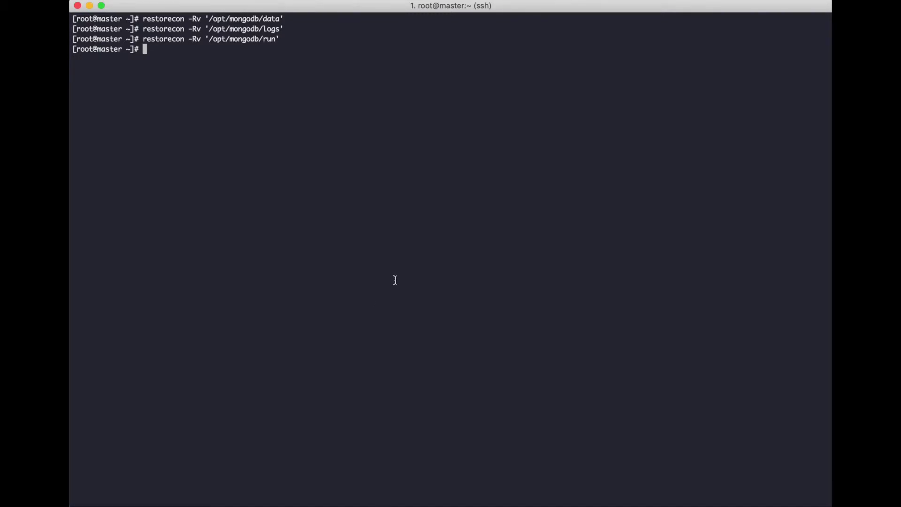
key("ctrl+l")
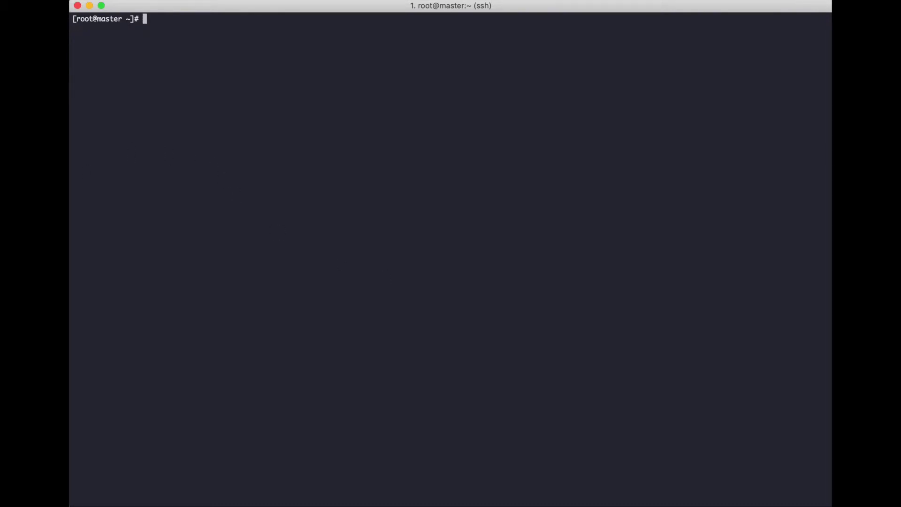
type("nano /")
Step: Open /usr/lib/systemd/system/mongod.service in nano
key("ctrl+u")
type("nano /u")
type("b/syst")
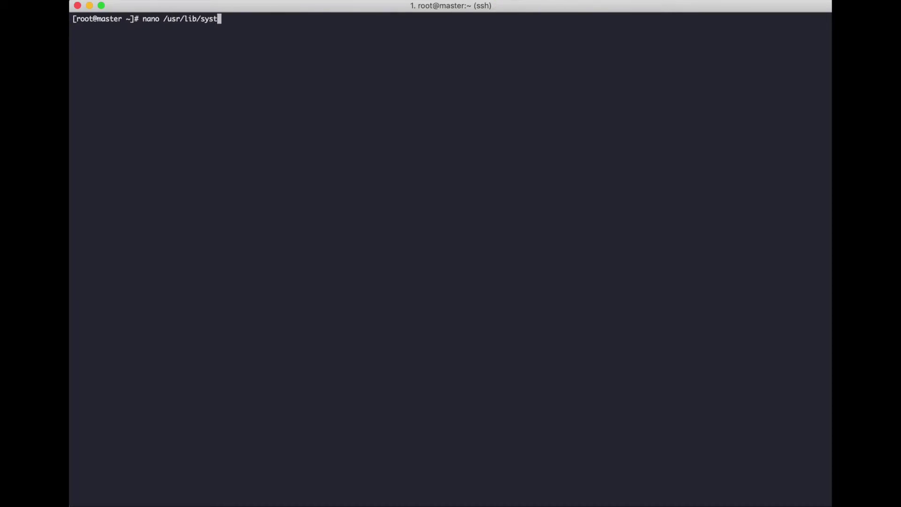
type("emd/system")
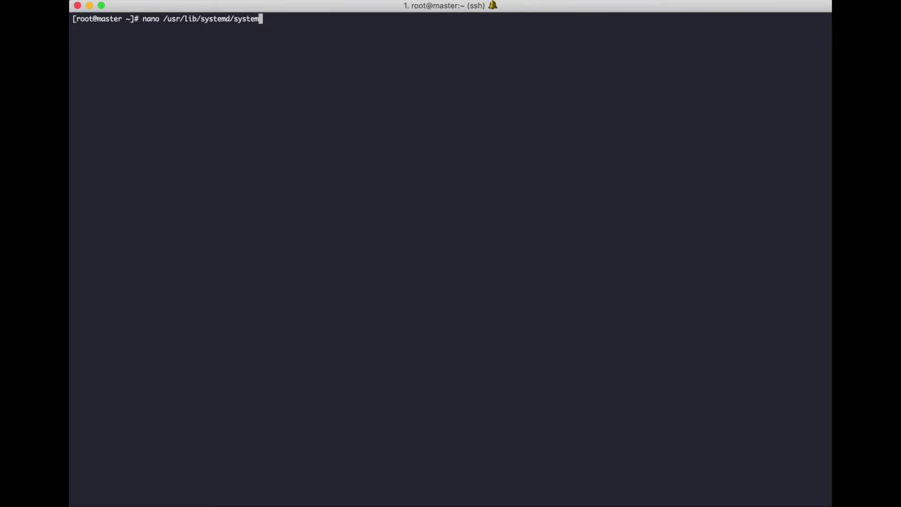
type("/mongod.service")
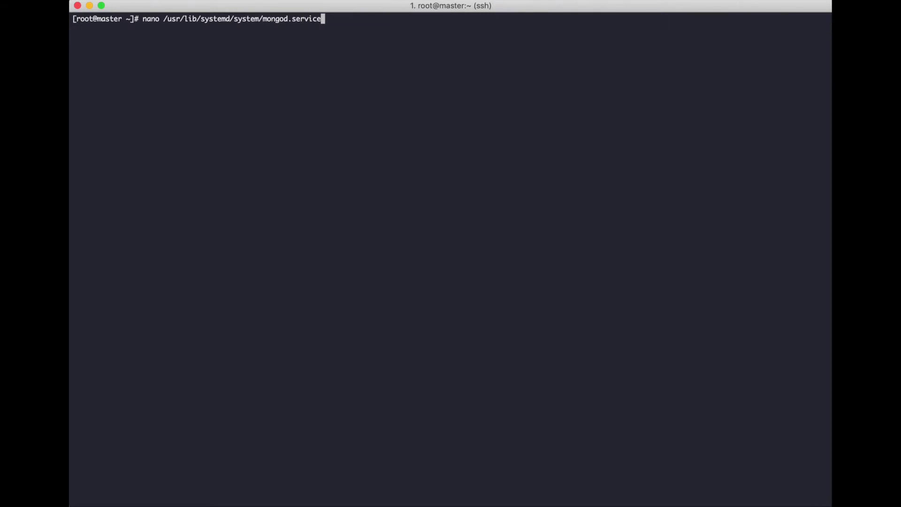
key("Return")
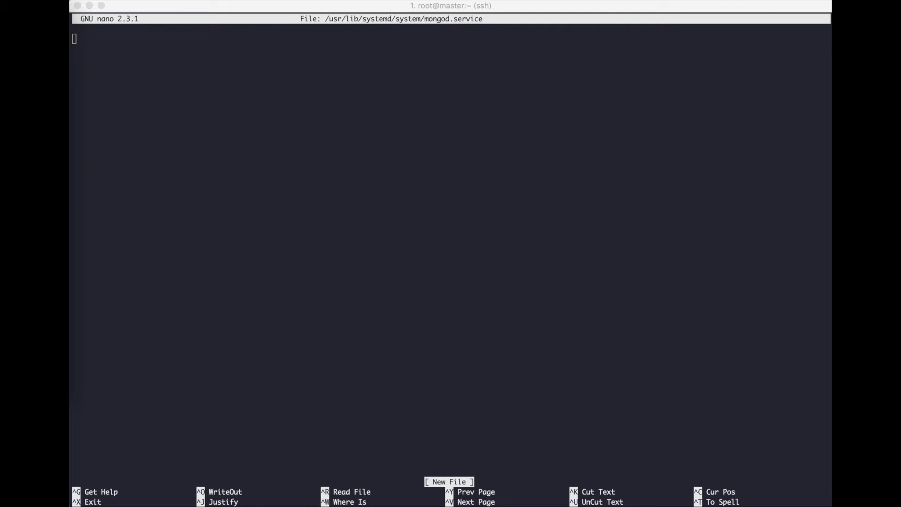
Step: Paste the MongoDB Database Server unit text and delete the #Type=forking line
left_click(236, 225)
type("[Unit] Description=MongoDB Database Server After=network.target  [Service] User=mongod Group=mongod ExecStart=/opt/mongodb/bin/mongod --bind_ip_all --dbpath /opt/mongodb/data/ --logpath /opt/mongodb/logs/mongod.log --logappend --pidfilepath /opt/mongodb/run/mongod.pid  --fork ExecStartPre=/usr/bin/chown mongod:mongod -R /opt/mongodb ExecStartPre=/usr/bin/chmod 0755 /opt/mongodb/run PermissionsStartOnly=true PIDFile=/opt/mongodb/run/mongod.pid #Type=forking  # file size LimitFSIZE=infinity  # cpu time LimitCPU=infinity  # virtual memory size LimitAS=infinity  # open files LimitNOFILE=64000  # processes/threads LimitNPROC=64000  # locked memory LimitMEMLOCK=infinity  # total threads (user+kernel) TasksMax=infinity TasksAccounting=false  [Install] WantedBy=multi-user.target")
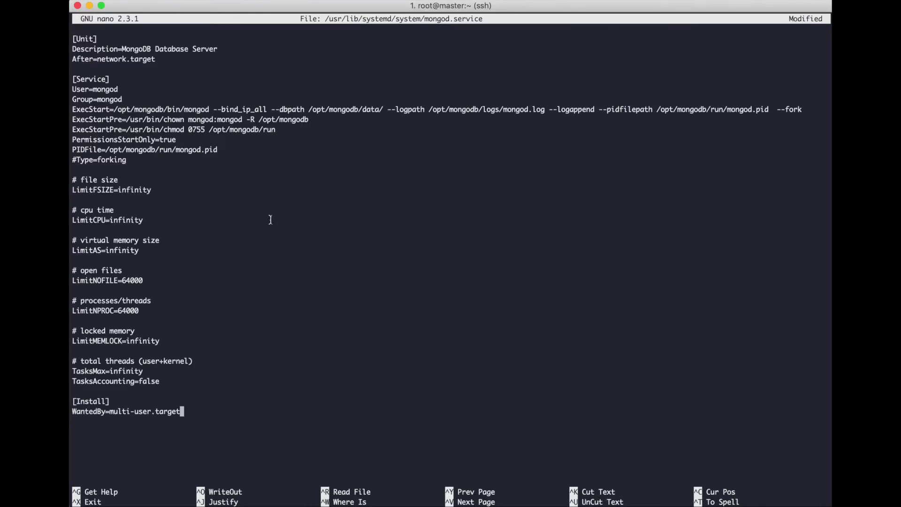
key("Up")
key("Up")
key("Up")
key("Up")
key("Up")
key("Up")
key("Up")
key("Up")
key("ctrl+k")
key("Up")
key("Up")
key("Up")
Step: Review the ExecStart paths and remove the extra space before --fork
double_click(178, 110)
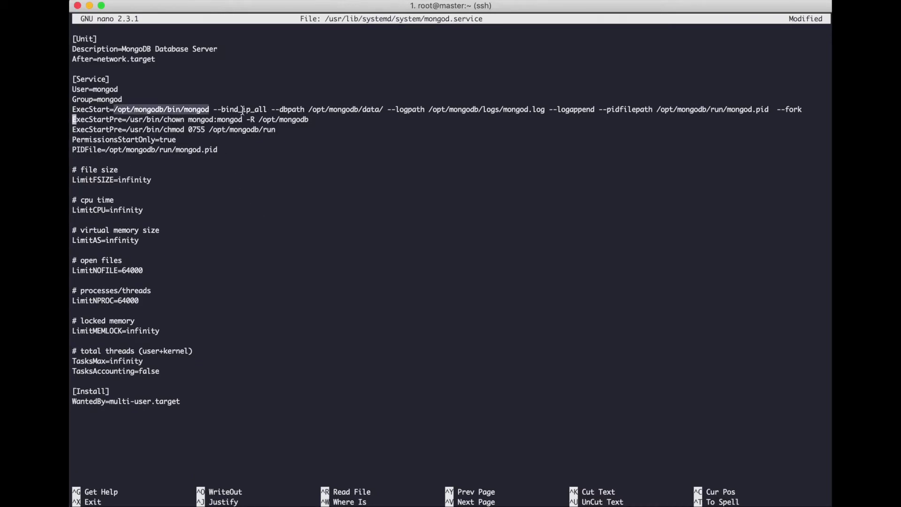
double_click(242, 111)
double_click(371, 110)
left_click(512, 109)
double_click(512, 110)
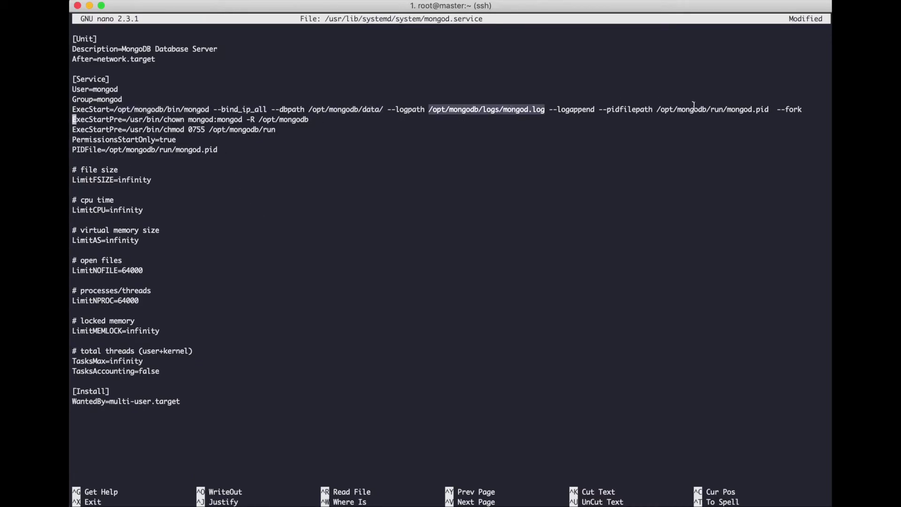
left_click(712, 109)
key("Up")
key("End")
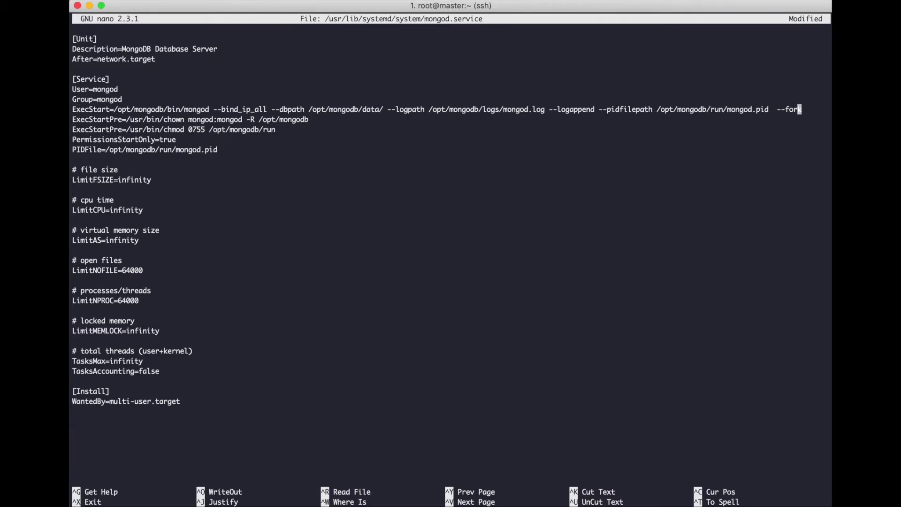
key("Left")
key("Left")
key("Left")
key("BackSpace")
key("Up")
key("Up")
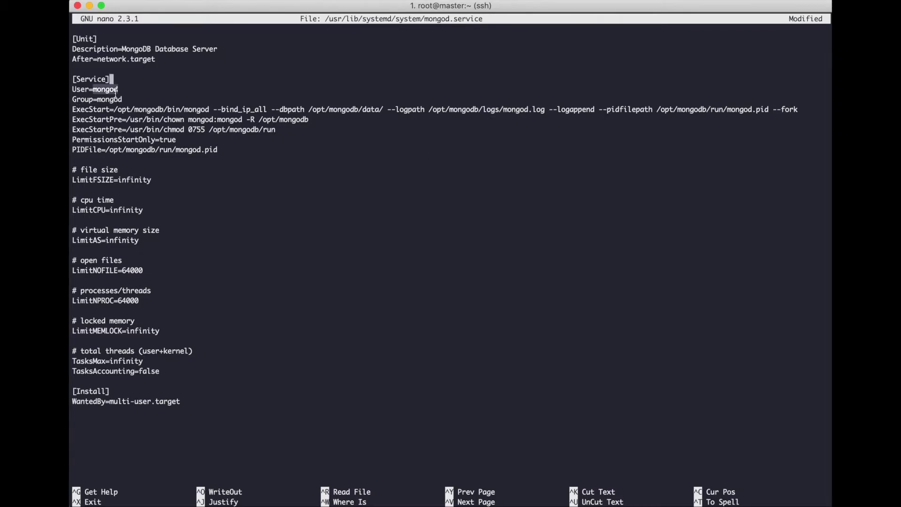
Step: Save mongod.service under the same name and exit nano
key("ctrl+o")
key("Return")
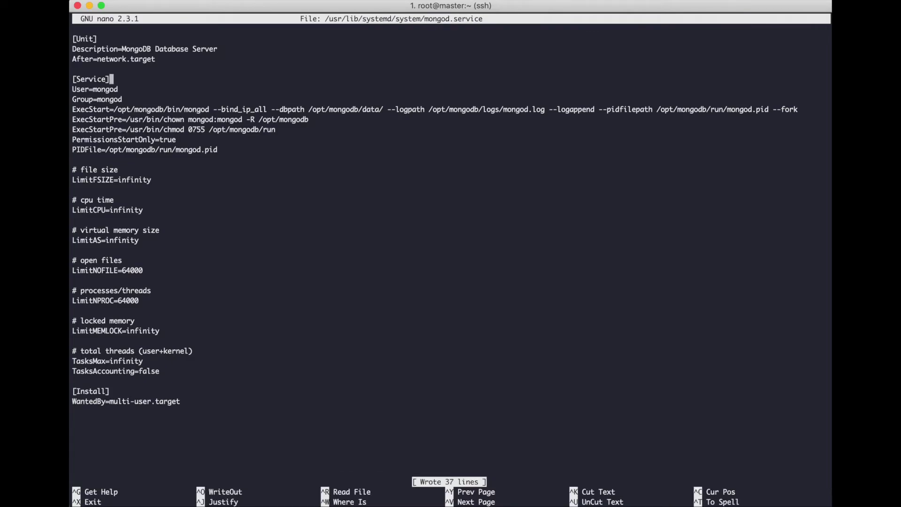
key("ctrl+x")
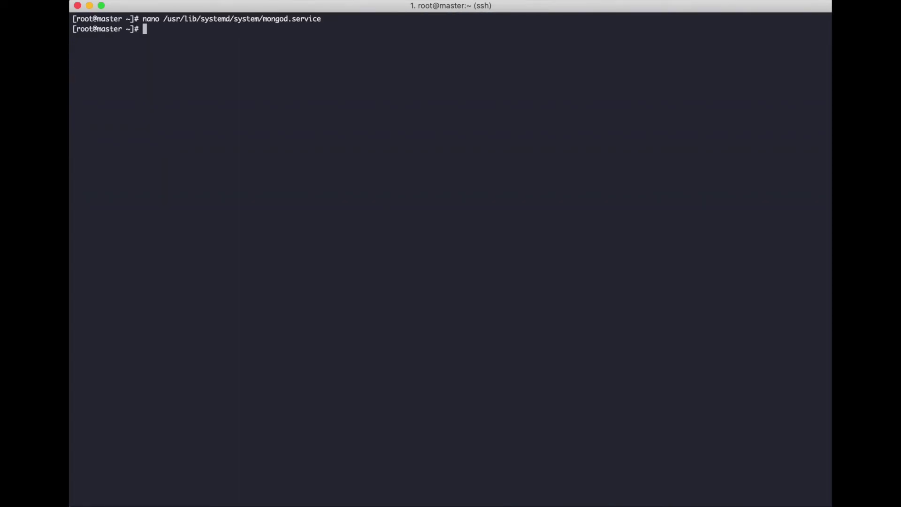
type("systemctl ")
type("restart mognd")
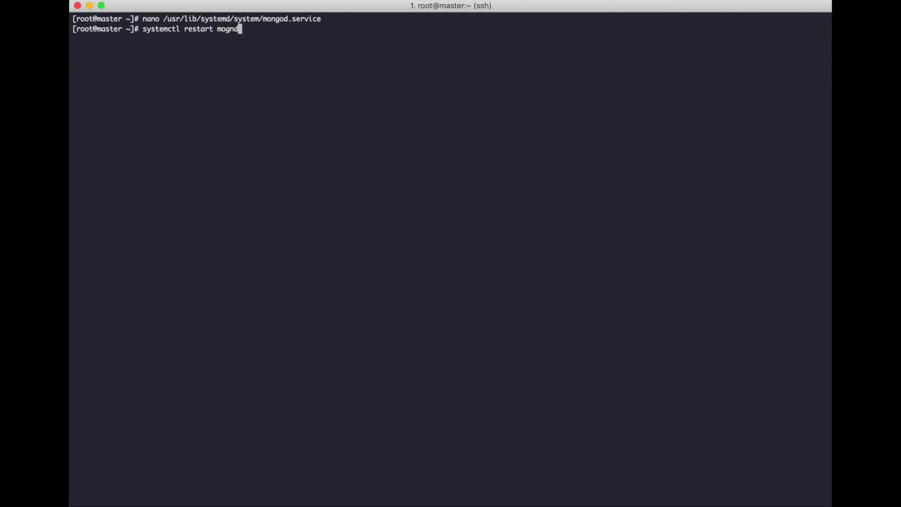
Step: Fix the misspelled service name and restart the mongod service
key("BackSpace")
key("BackSpace")
key("BackSpace")
type("ngod")
key("Return")
Step: Check mongod status and confirm MongoDB Database Server is active (running)
key("Up")
key("Left")
key("Left")
key("Left")
key("Left")
key("Left")
key("Left")
key("Left")
key("BackSpace")
key("BackSpace")
key("BackSpace")
key("BackSpace")
key("BackSpace")
key("BackSpace")
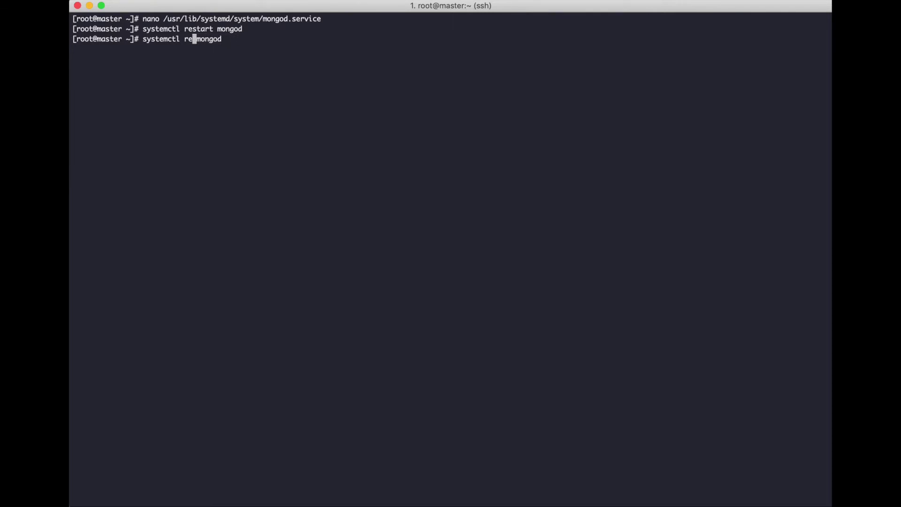
key("BackSpace")
type("status")
key("Return")
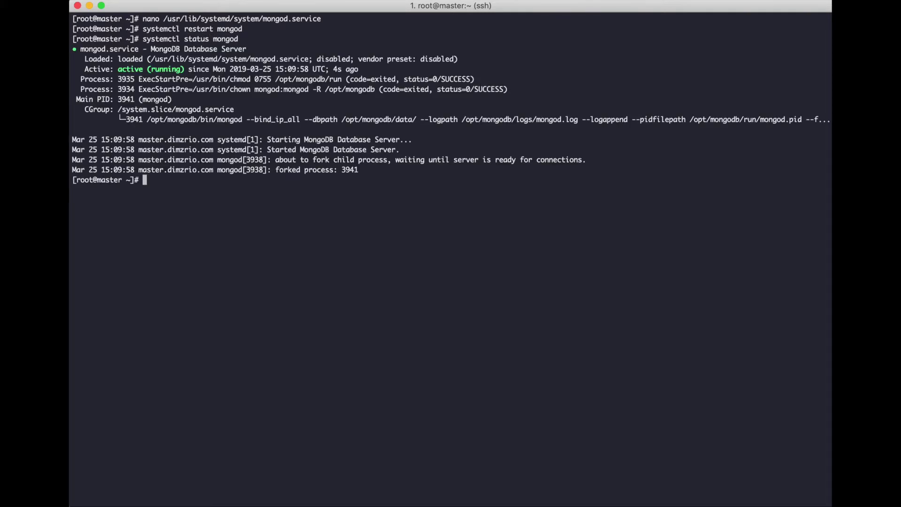
triple_click(299, 169)
left_click(378, 192)
Step: Clear the screen and launch the MongoDB 4.0.6 shell from /opt/mongodb/bin/mongo
key("ctrl+l")
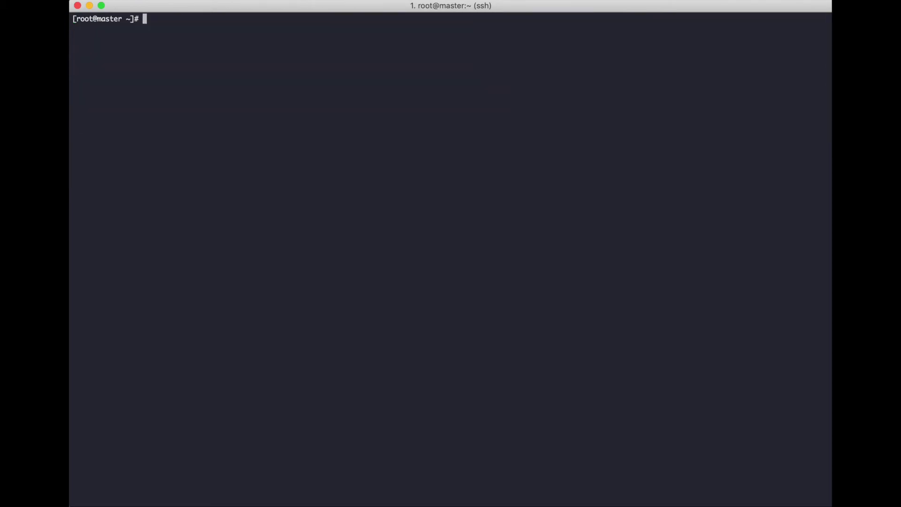
type("mo")
type("n")
key("BackSpace")
key("BackSpace")
key("BackSpace")
type("/opt/")
type("m")
key("BackSpace")
type("m")
key("Tab")
type("b")
type("in/no")
key("Tab")
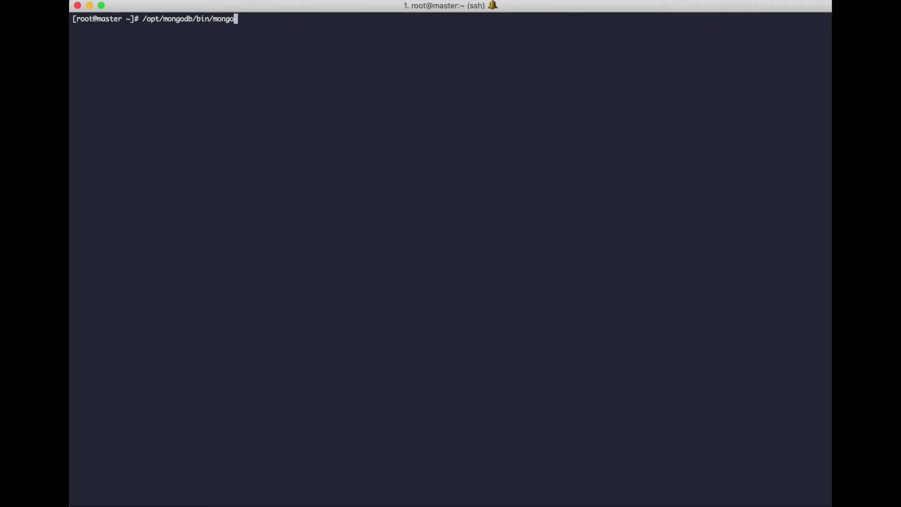
key("Return")
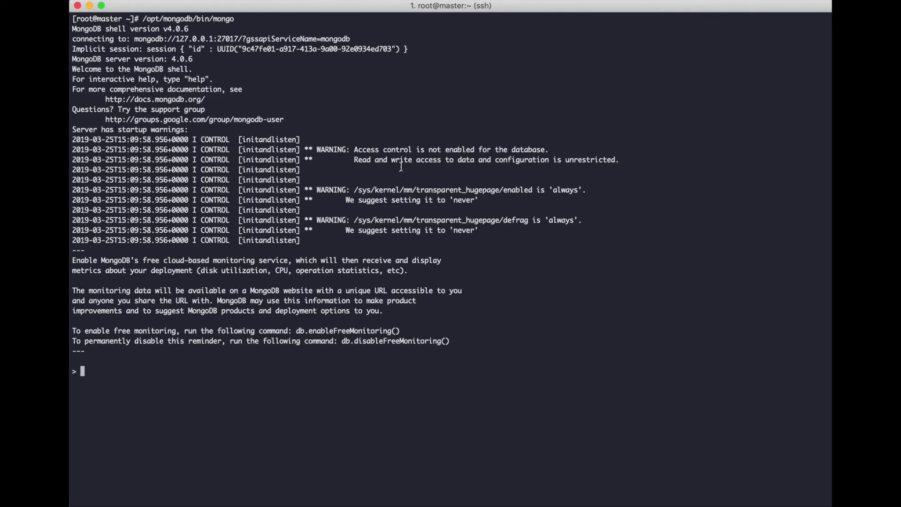
type("use admin")
Step: Switch to the admin database, list admin, config and local, then exit mongo
key("Return")
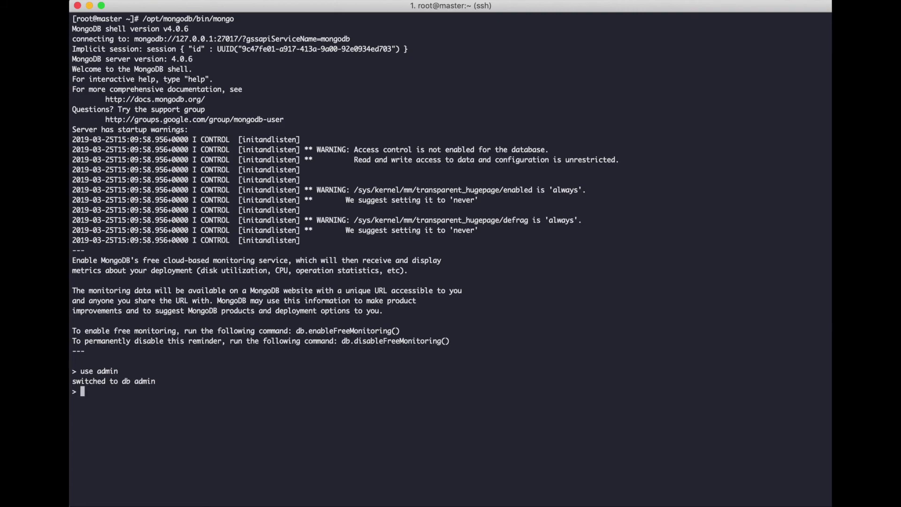
type("show dbs;")
key("Return")
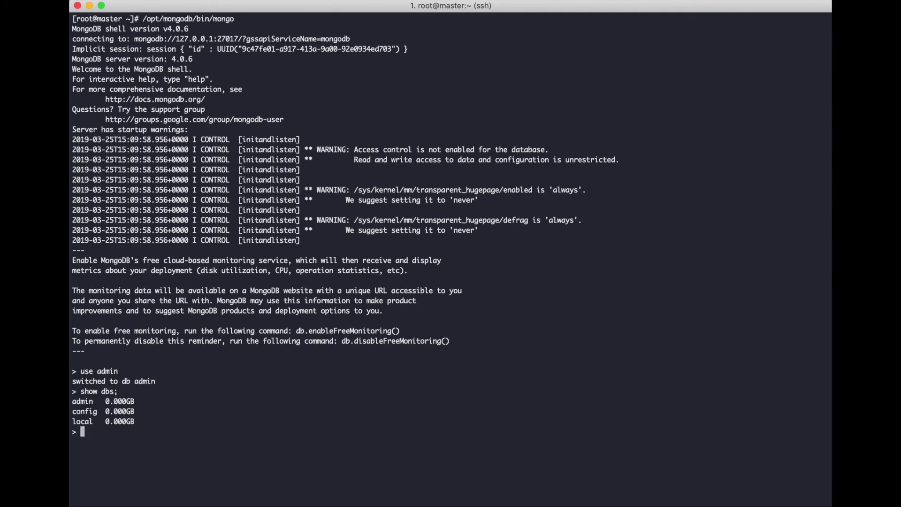
left_click_drag(135, 424, 74, 371)
left_click(228, 329)
key("ctrl+c")
type("netstat -")
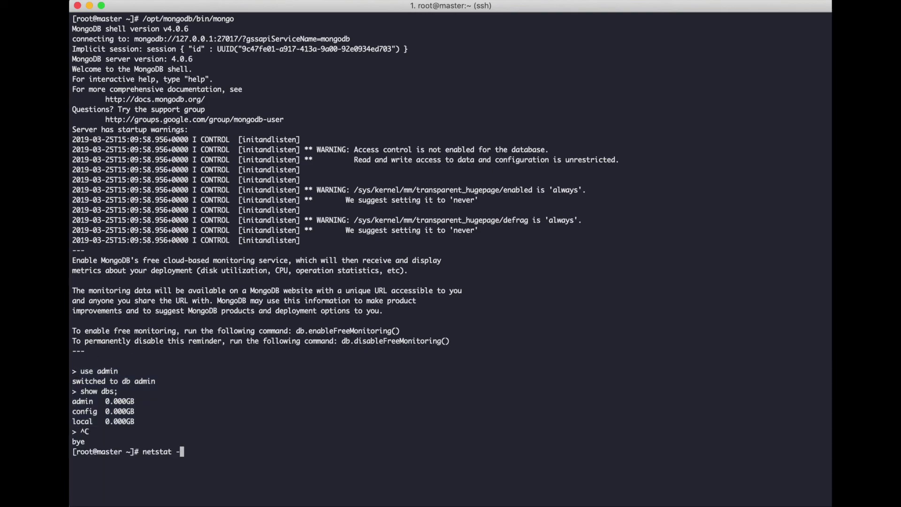
type("pltn")
Step: Run netstat -pltn to confirm mongod (PID 3941) listening on 0.0.0.0:27017
key("Return")
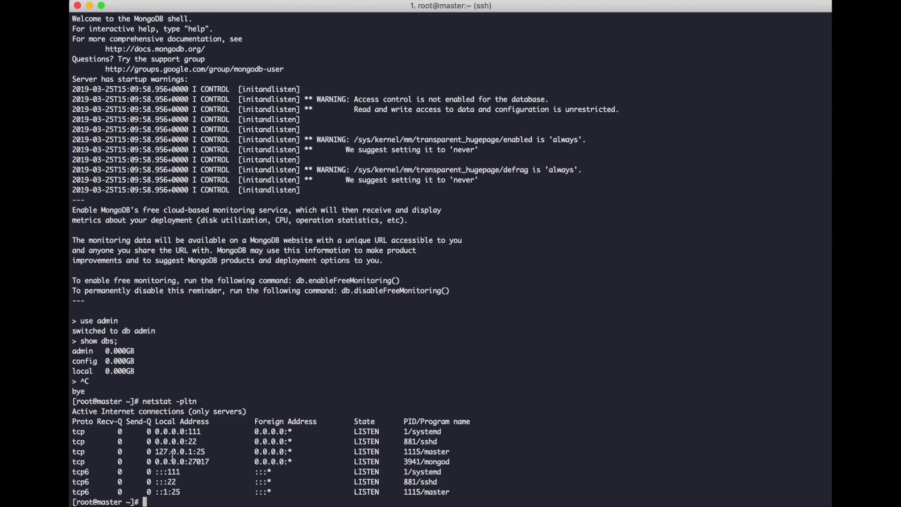
triple_click(175, 462)
left_click(587, 332)
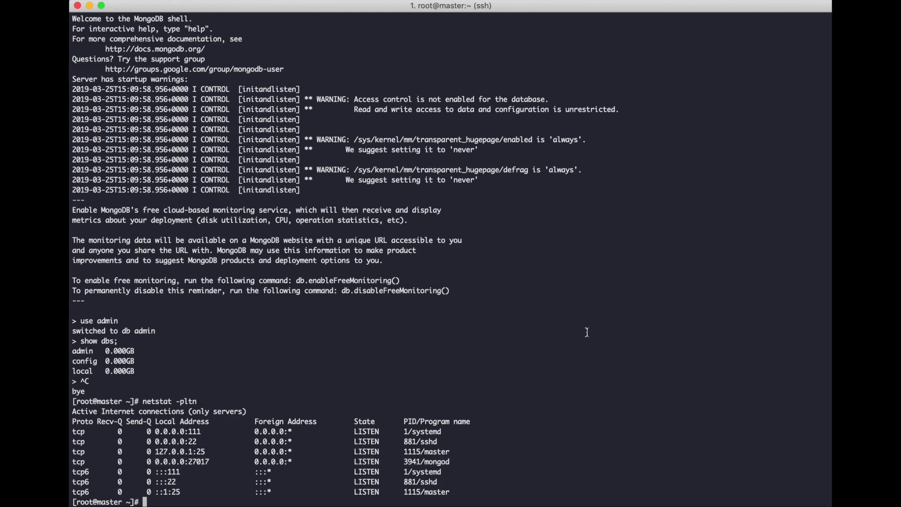